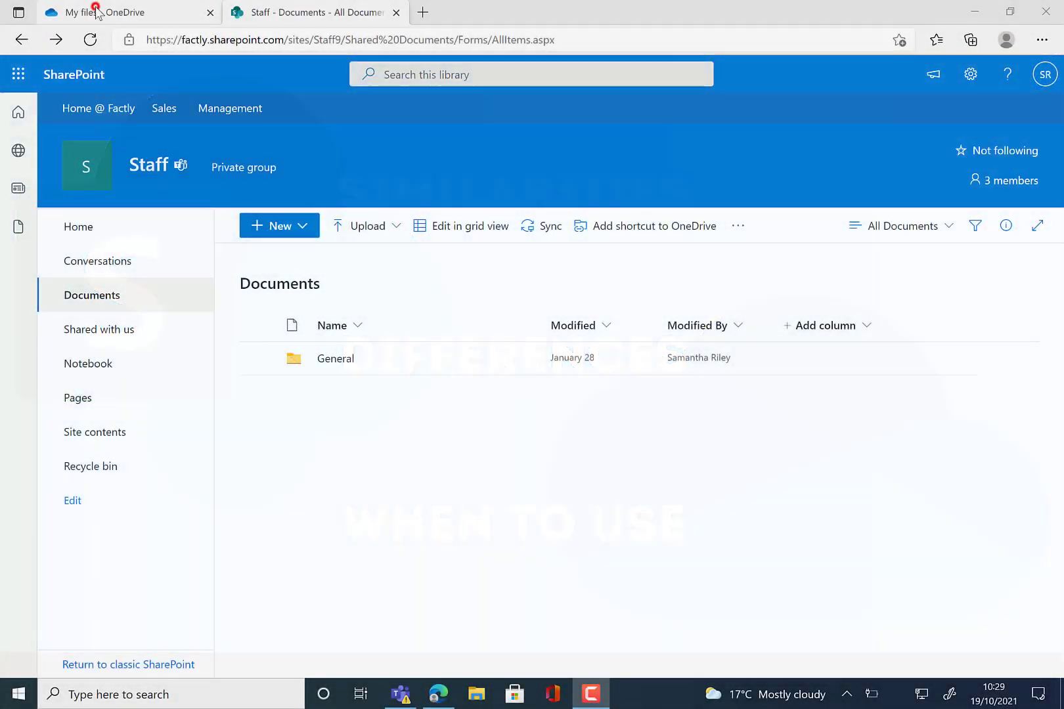
- Open OneDrive's My files > Documents and the Staff site's General folder side by side, ending on General
left_click(92, 12)
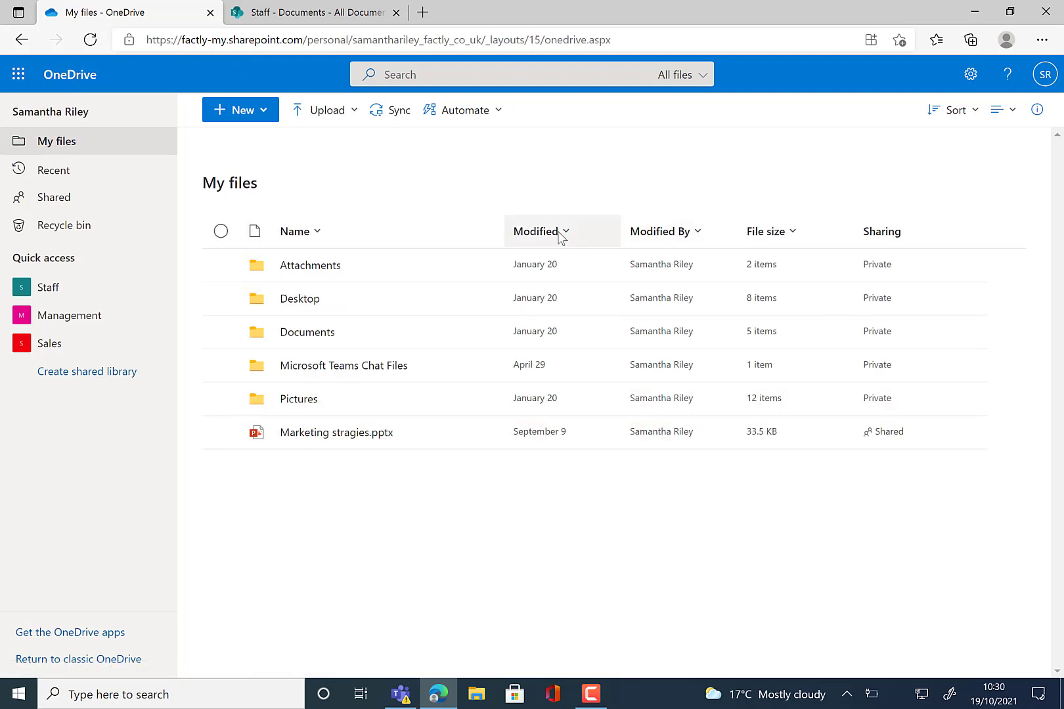
left_click(278, 337)
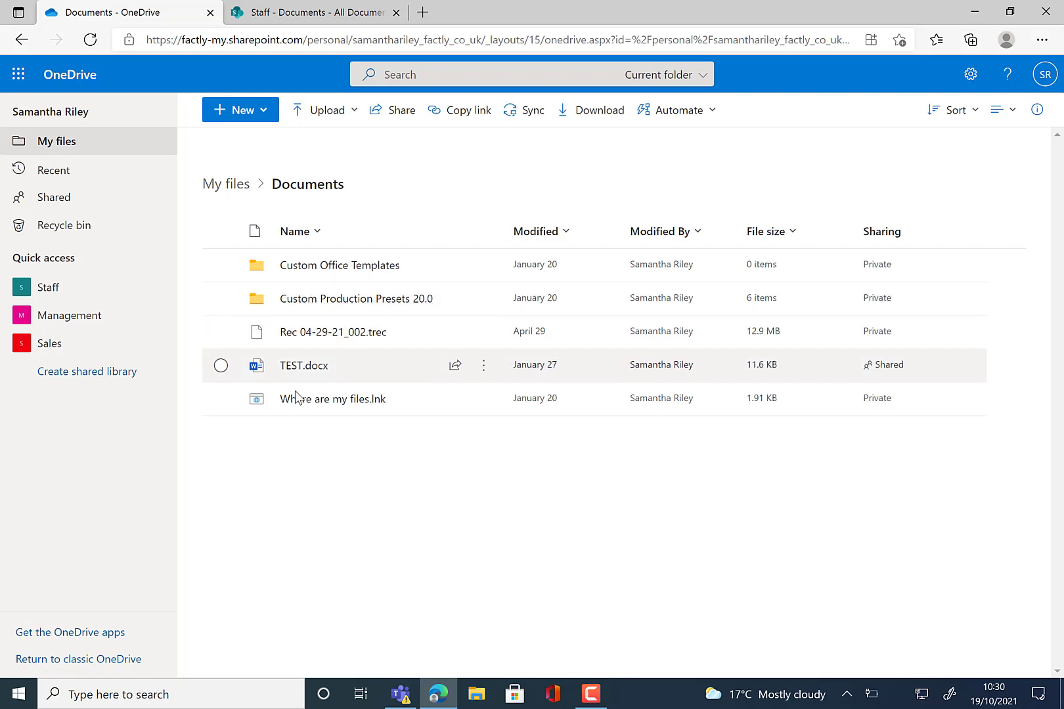
left_click(301, 20)
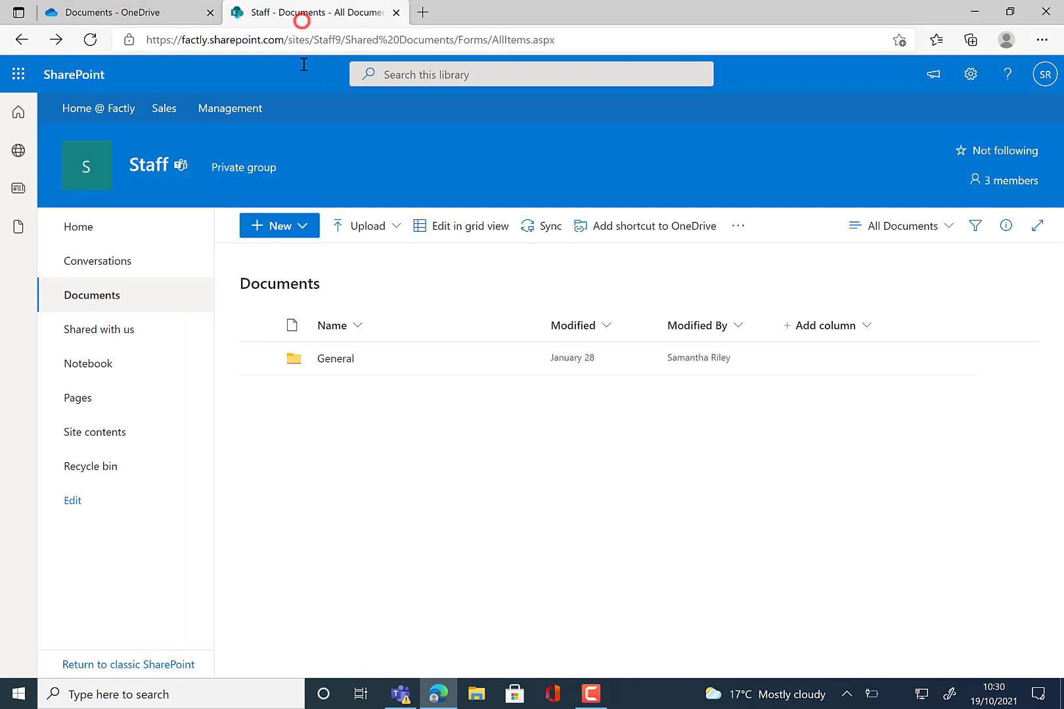
left_click(331, 367)
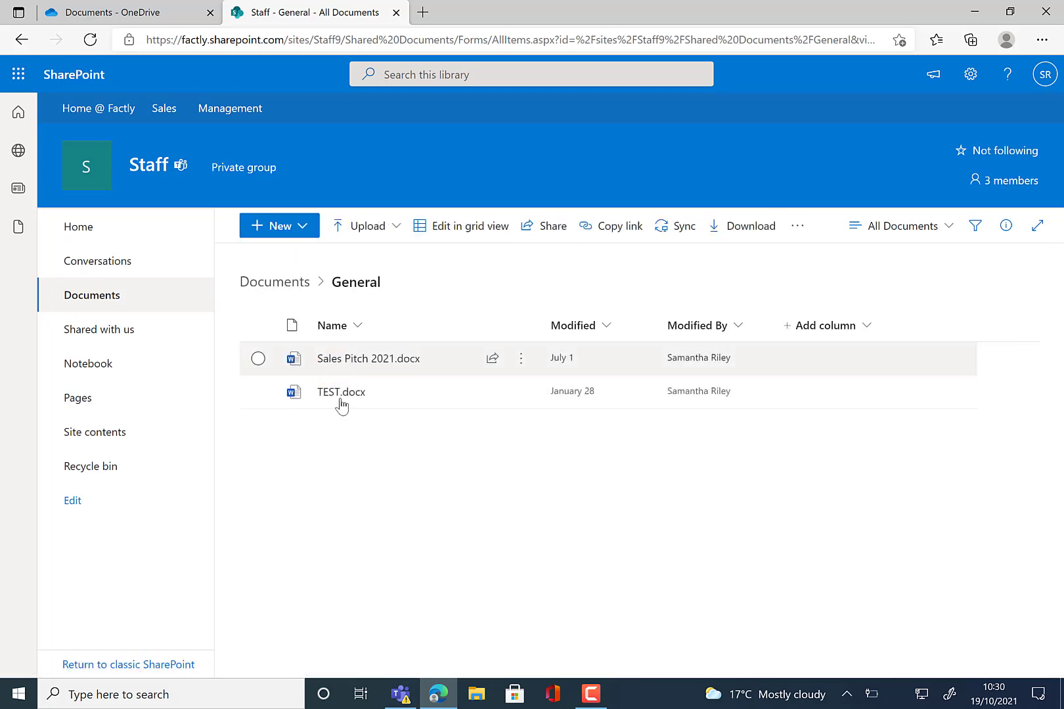
left_click(147, 7)
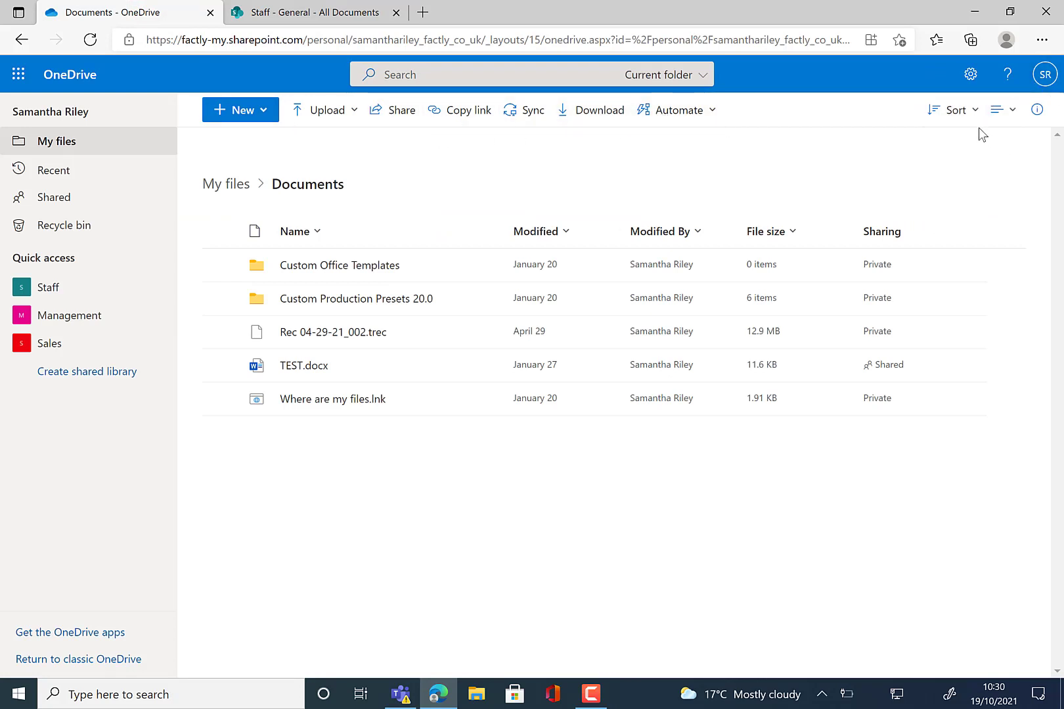
left_click(347, 12)
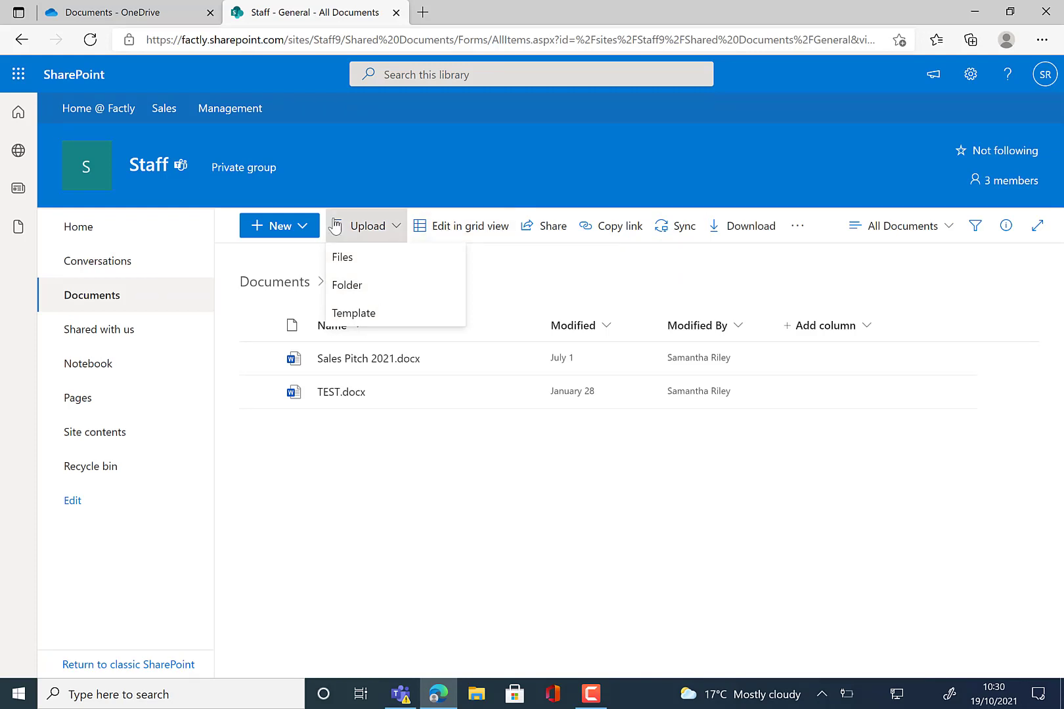
- Compare the Staff General library's New menu with OneDrive Documents' New and Upload menus
left_click(306, 227)
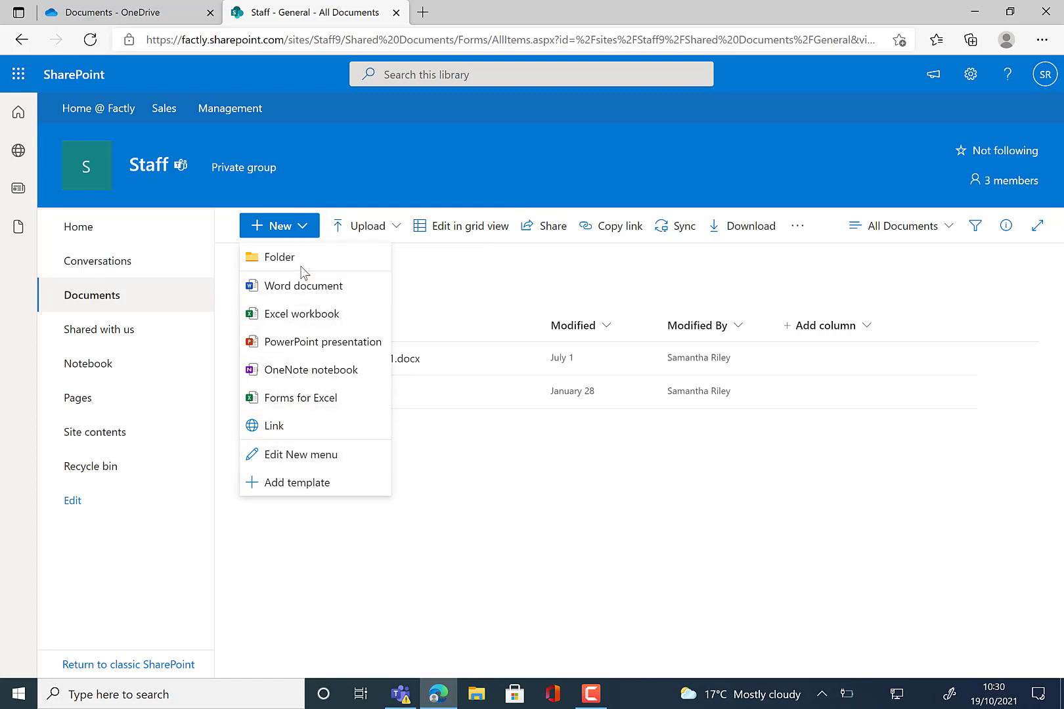
left_click(152, 15)
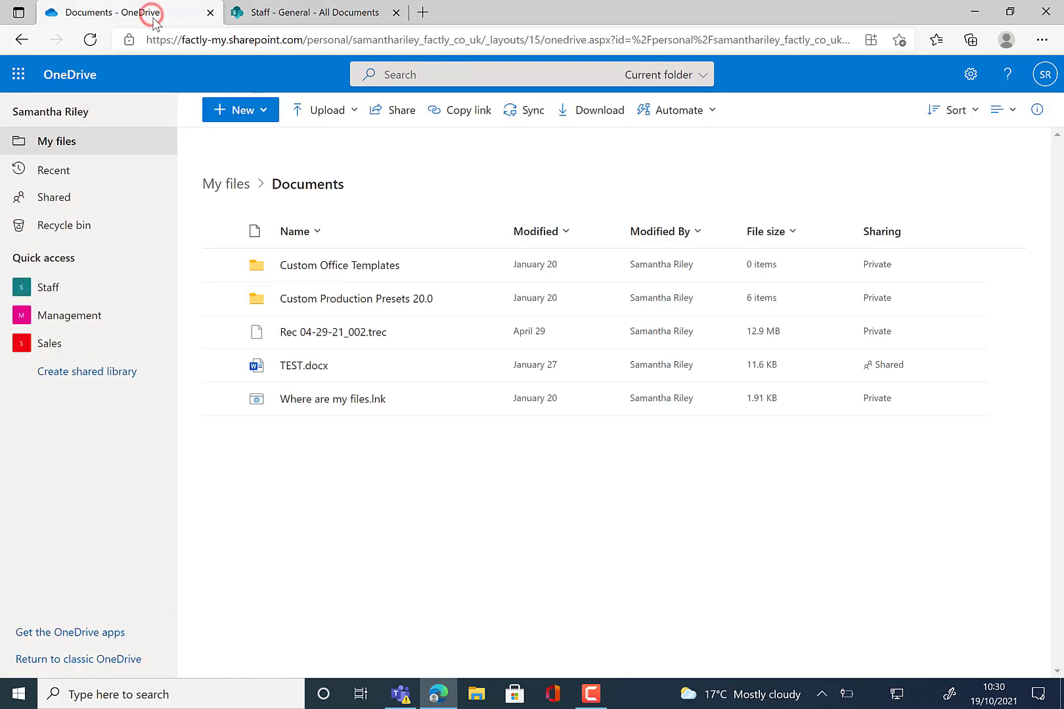
left_click(265, 110)
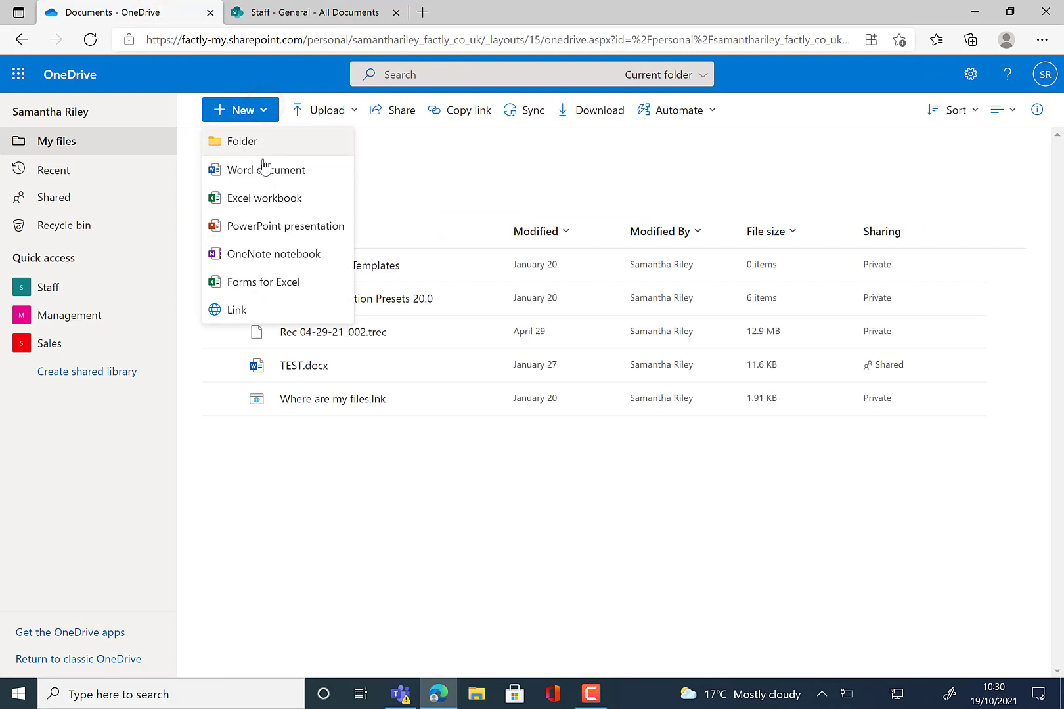
left_click(344, 116)
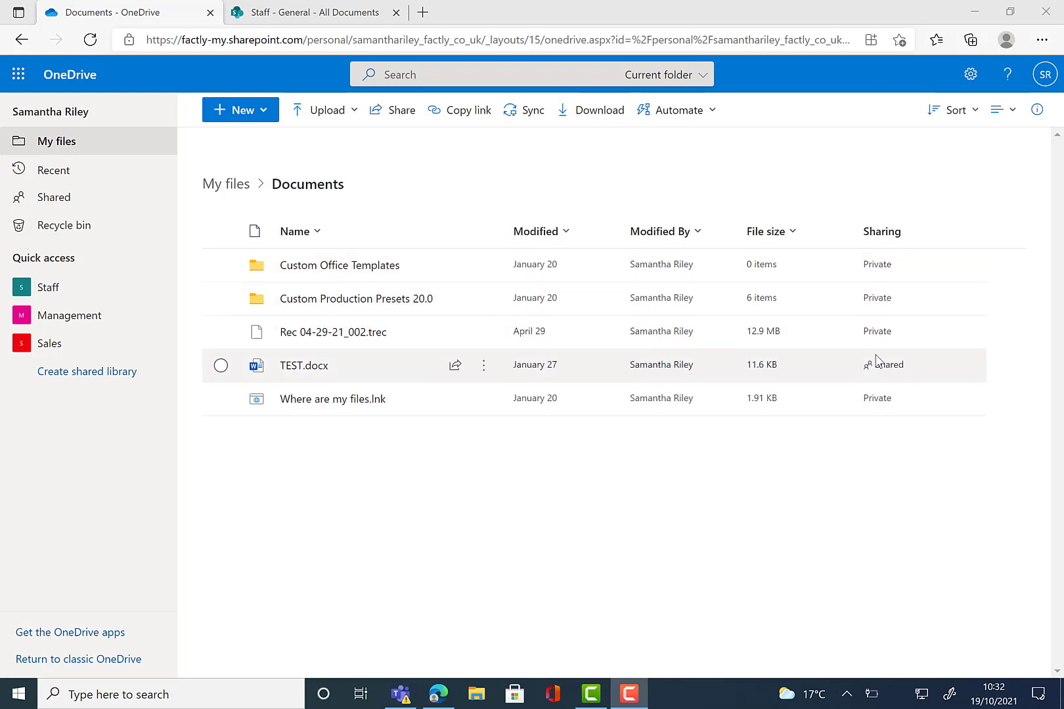
- Stop all sharing on TEST.docx so it shows as Private
left_click(938, 368)
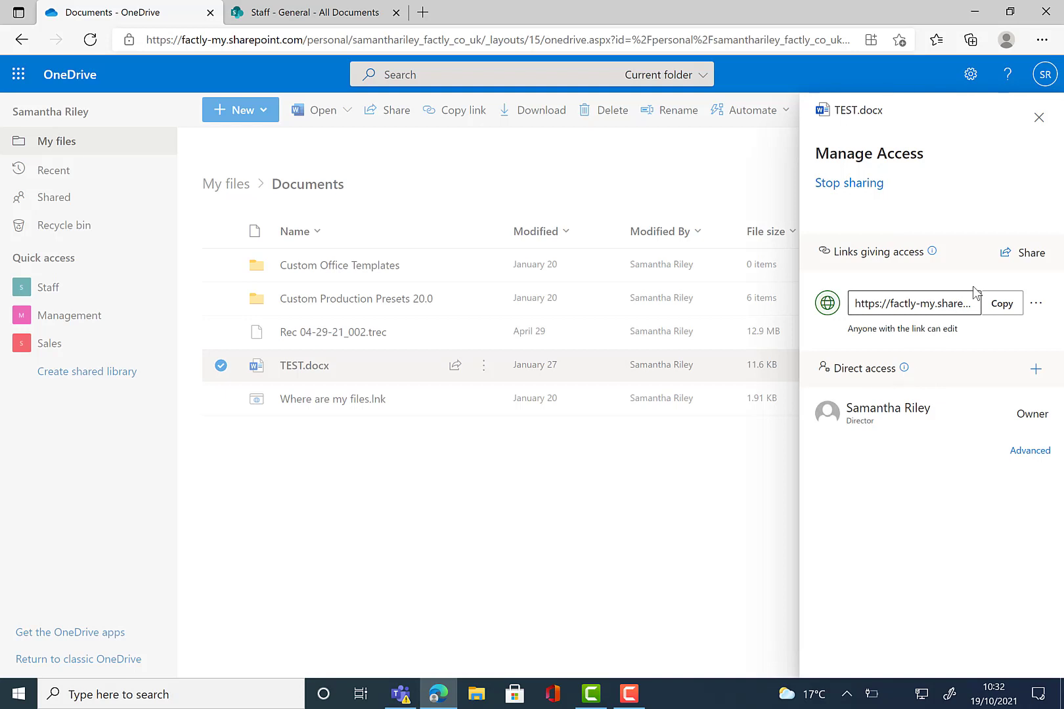
left_click(854, 187)
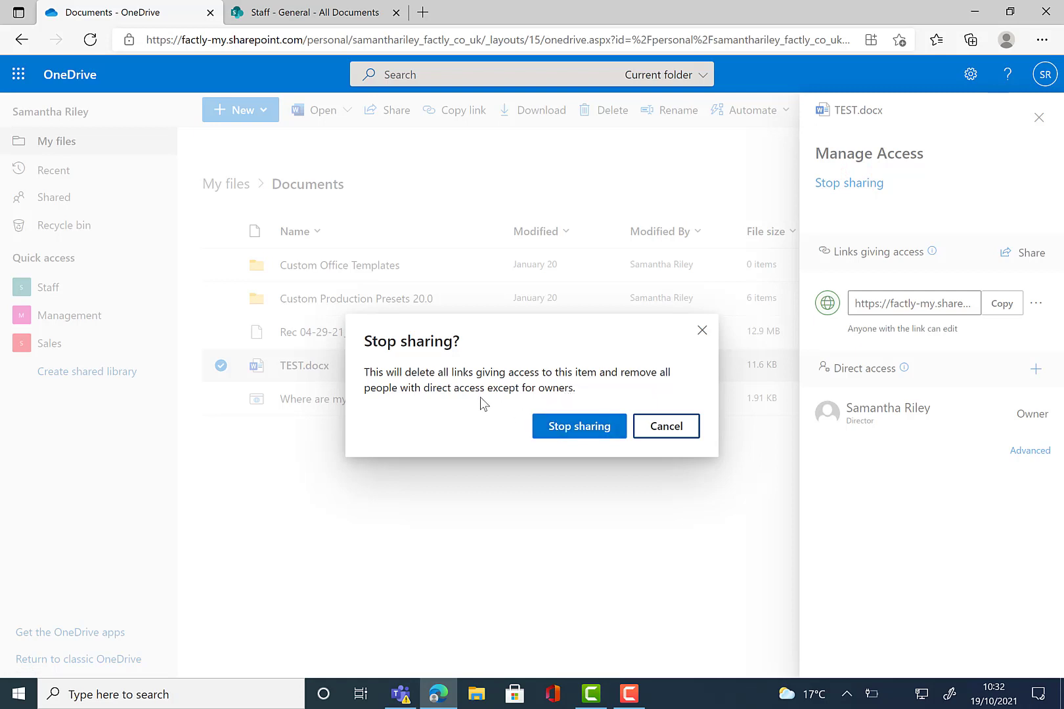
left_click(580, 428)
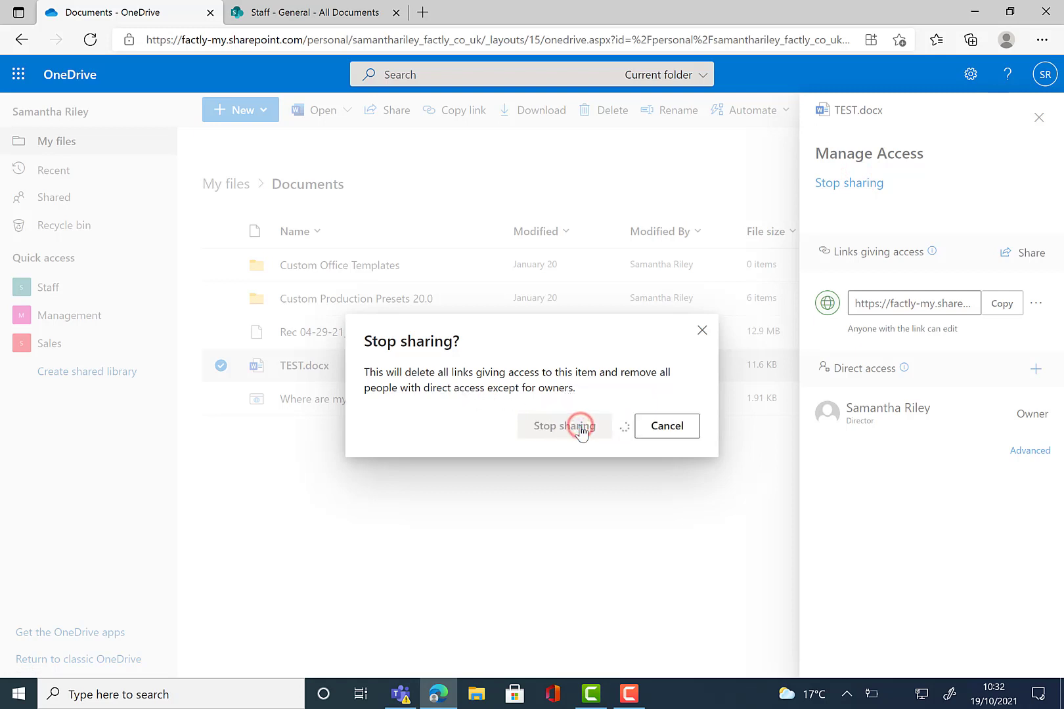
left_click(634, 480)
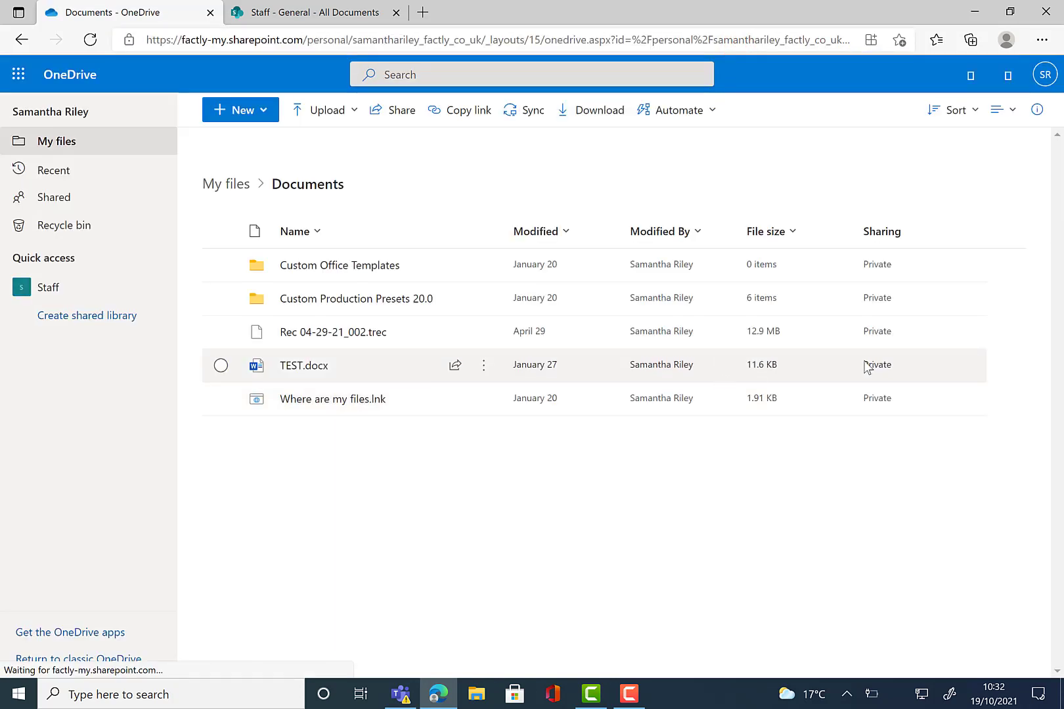
- Open the Send link panel for Rec 04-29-21_002.trec
left_click(880, 332)
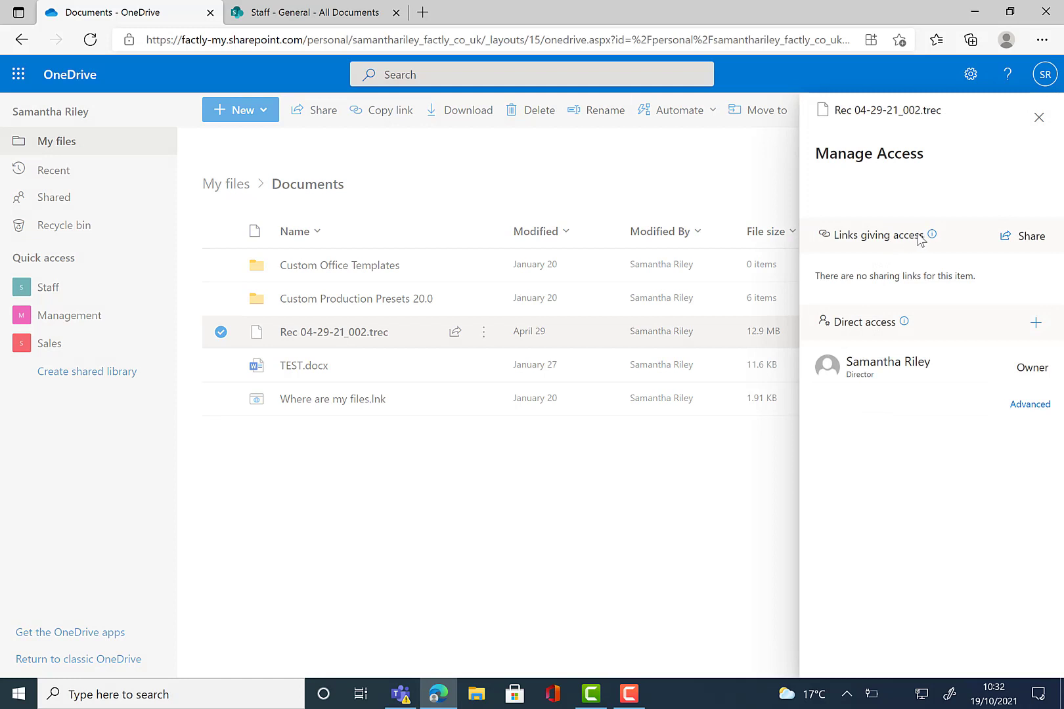
mouse_move(933, 239)
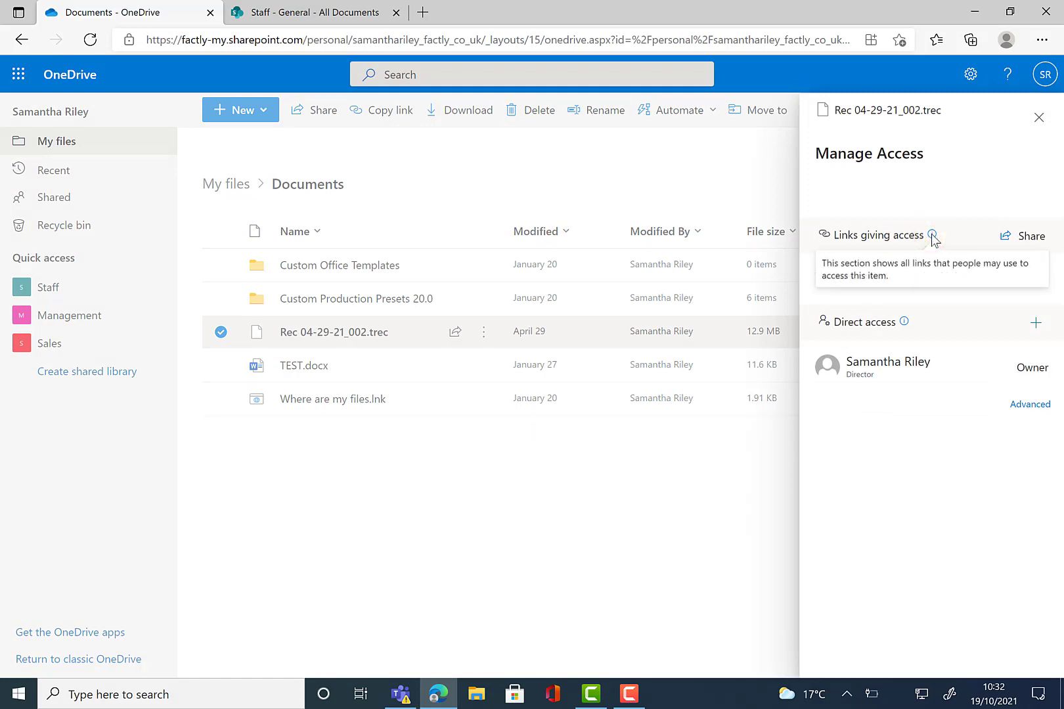
left_click(1022, 237)
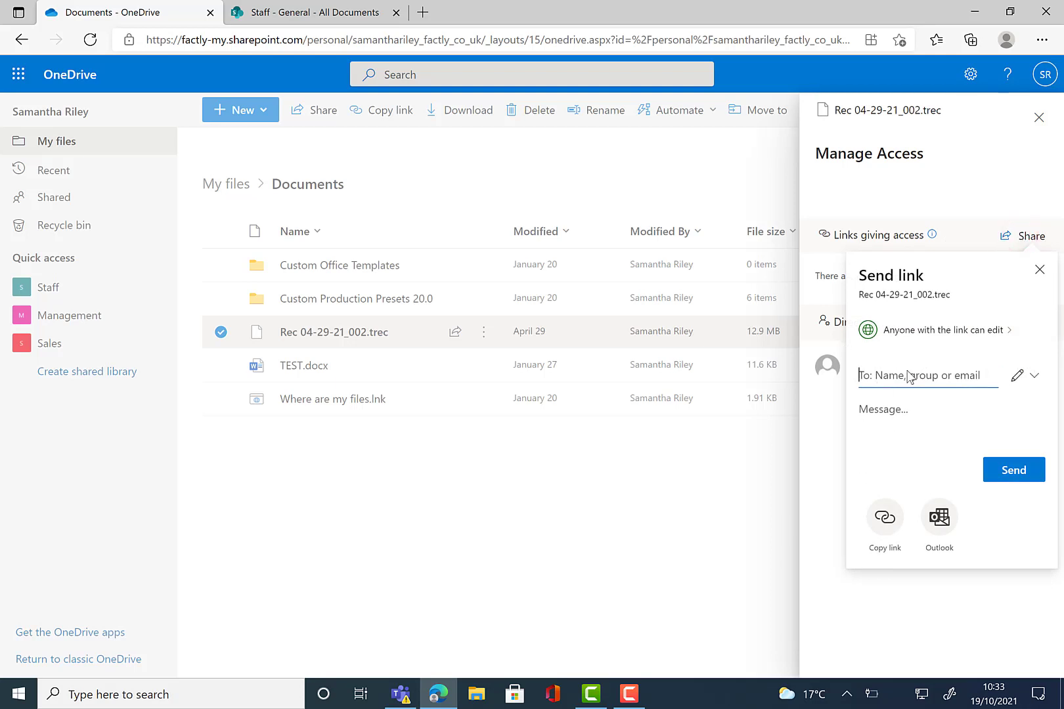
left_click(312, 12)
left_click(464, 293)
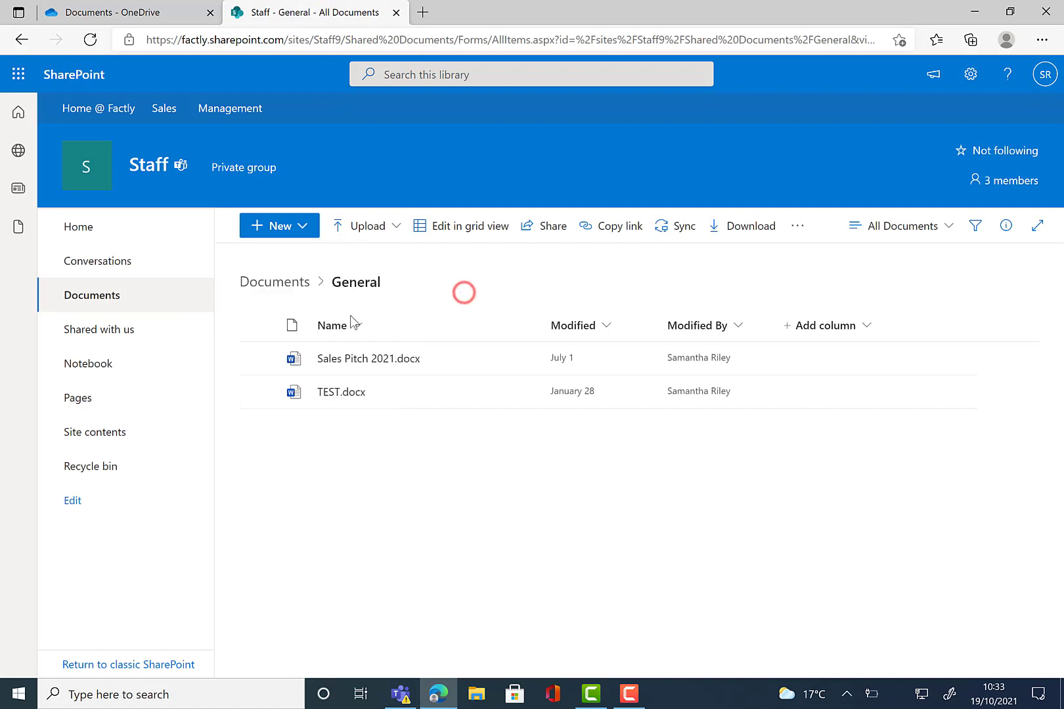
left_click(522, 361)
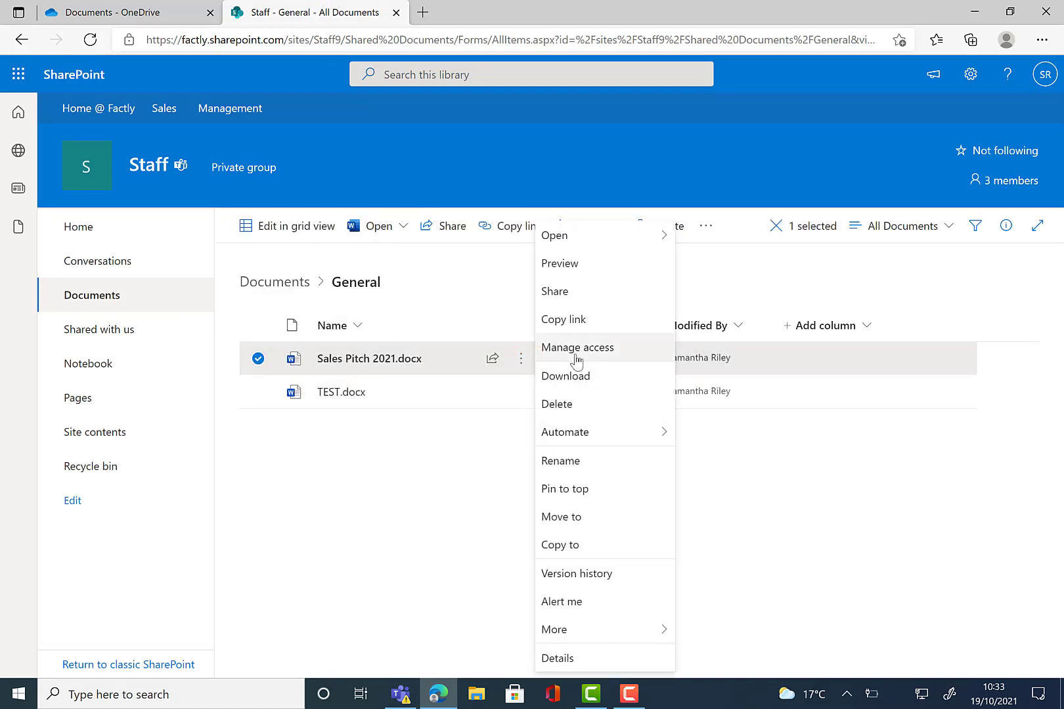
left_click(575, 348)
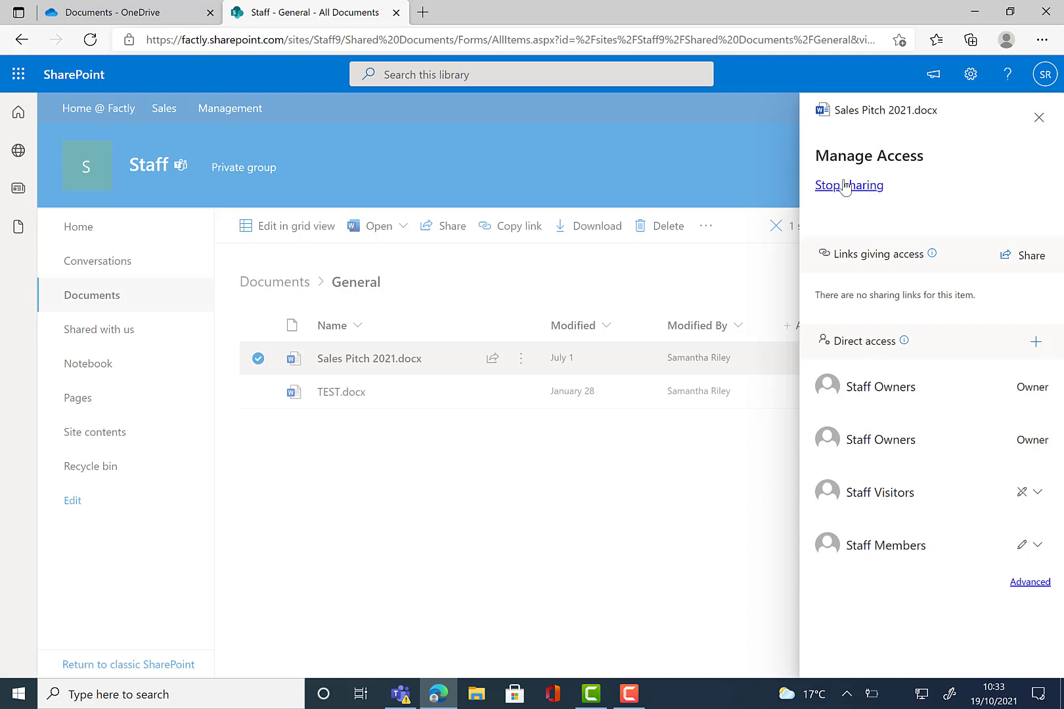
left_click(1038, 117)
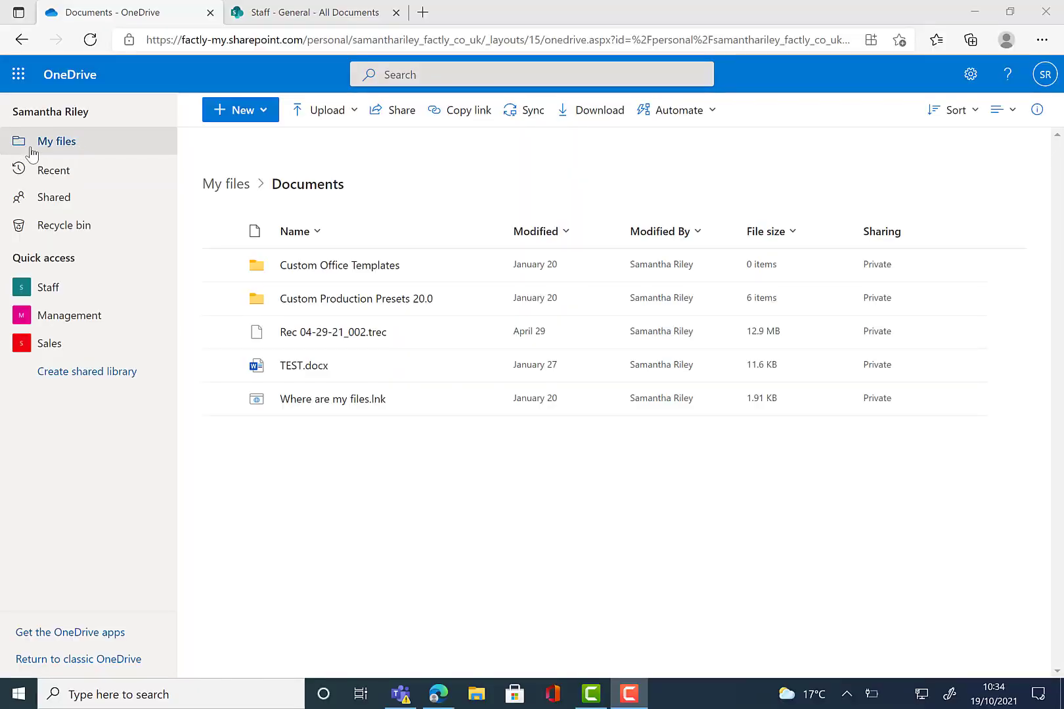
- Upload the Video Guides folder, all 35 files, into My files > Documents
left_click(59, 143)
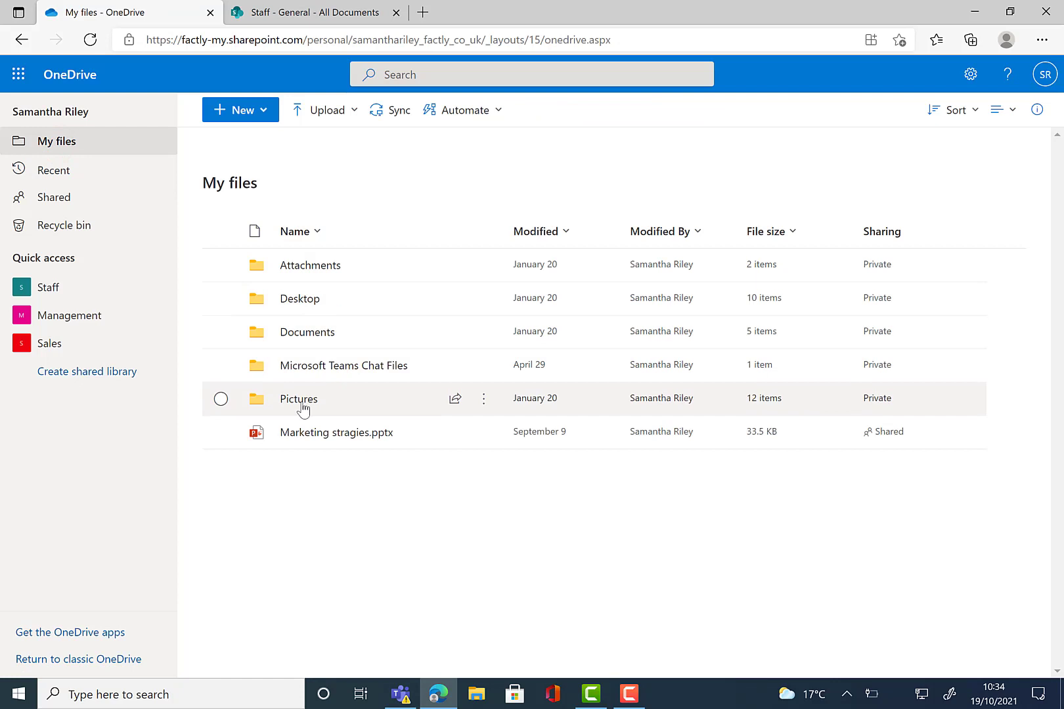
left_click(301, 335)
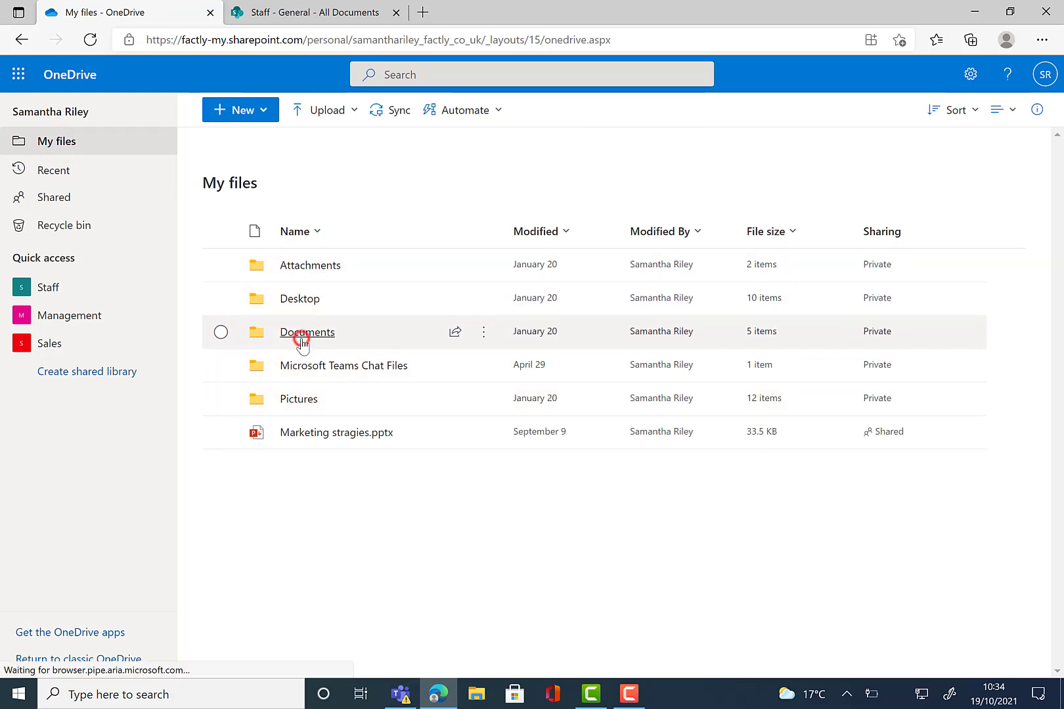
left_click(342, 108)
left_click(327, 166)
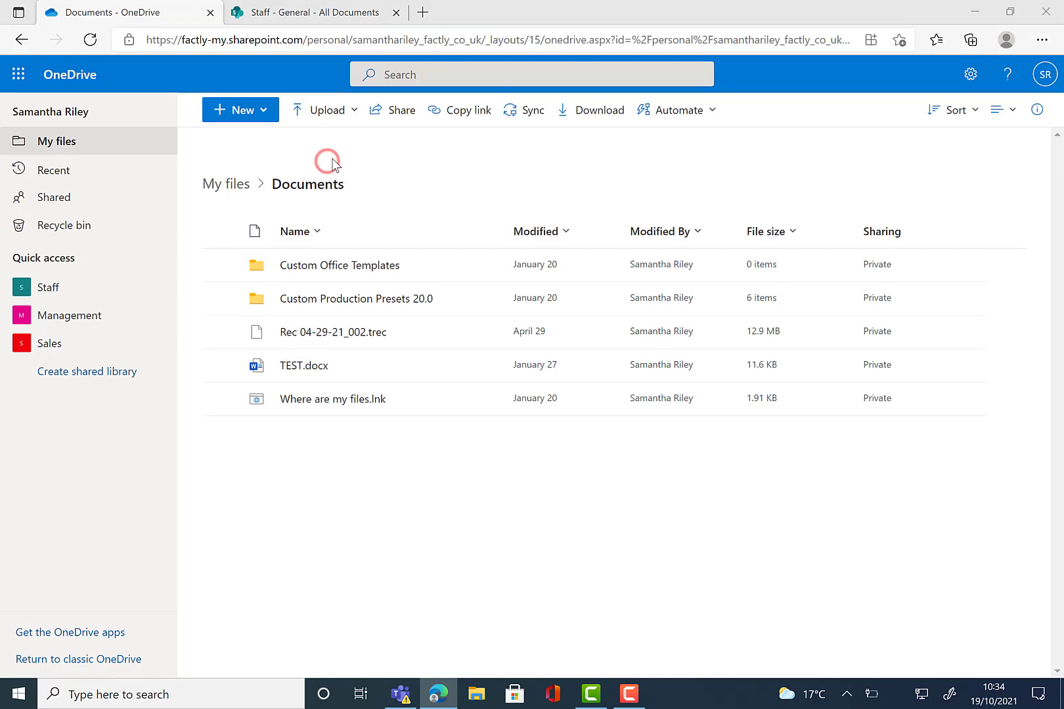
double_click(269, 129)
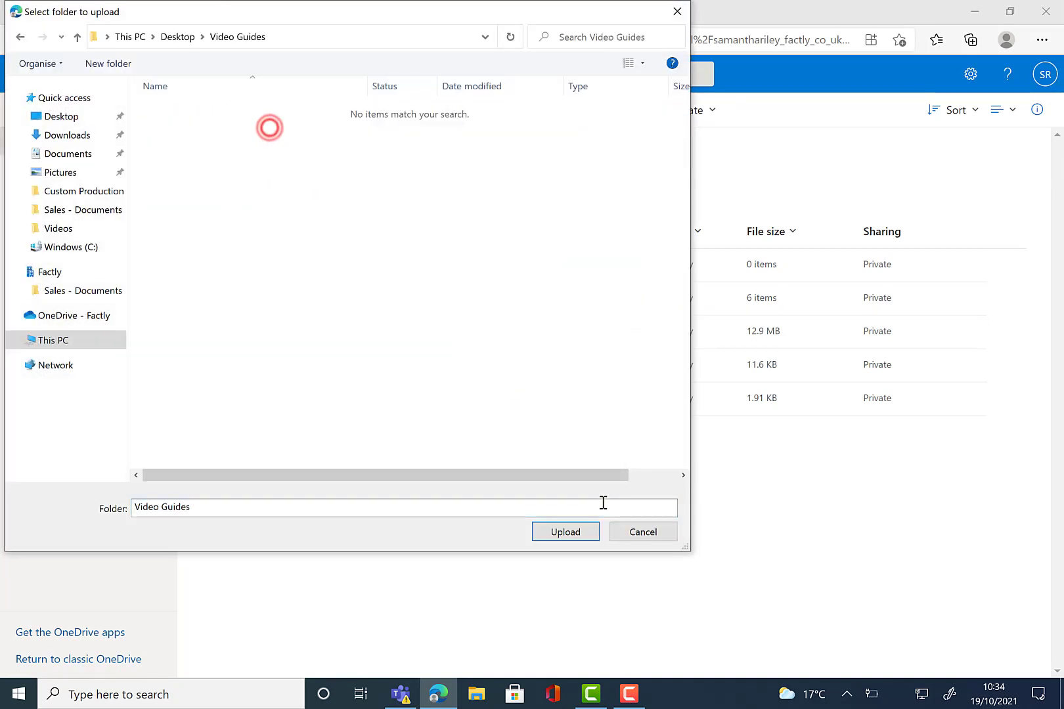
left_click(580, 531)
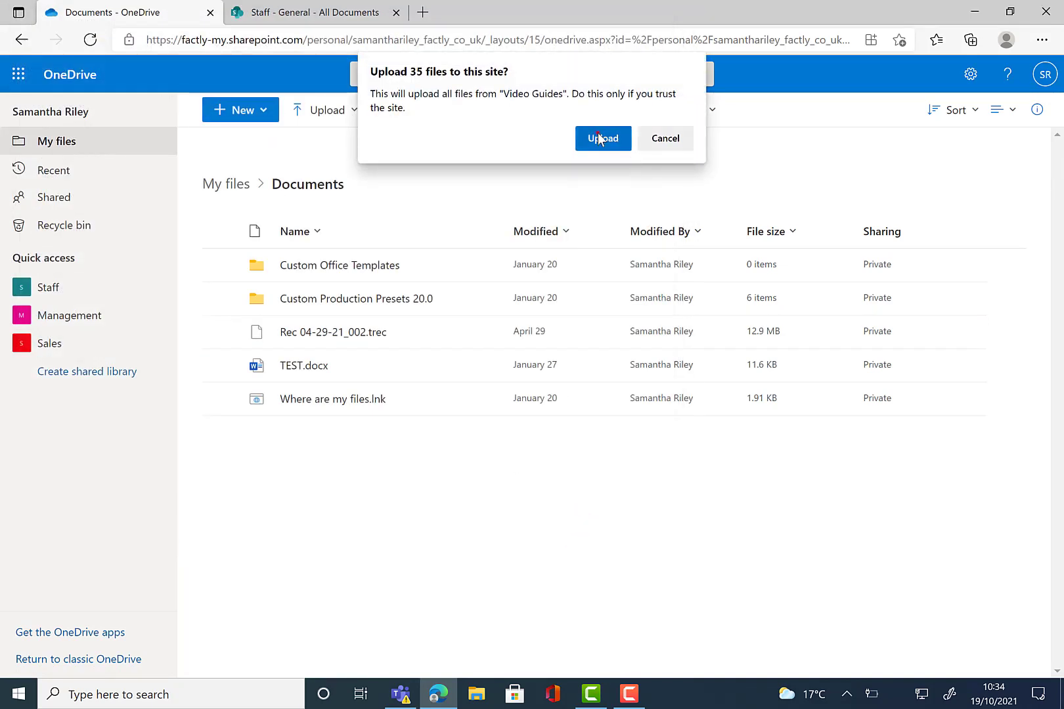
left_click(599, 138)
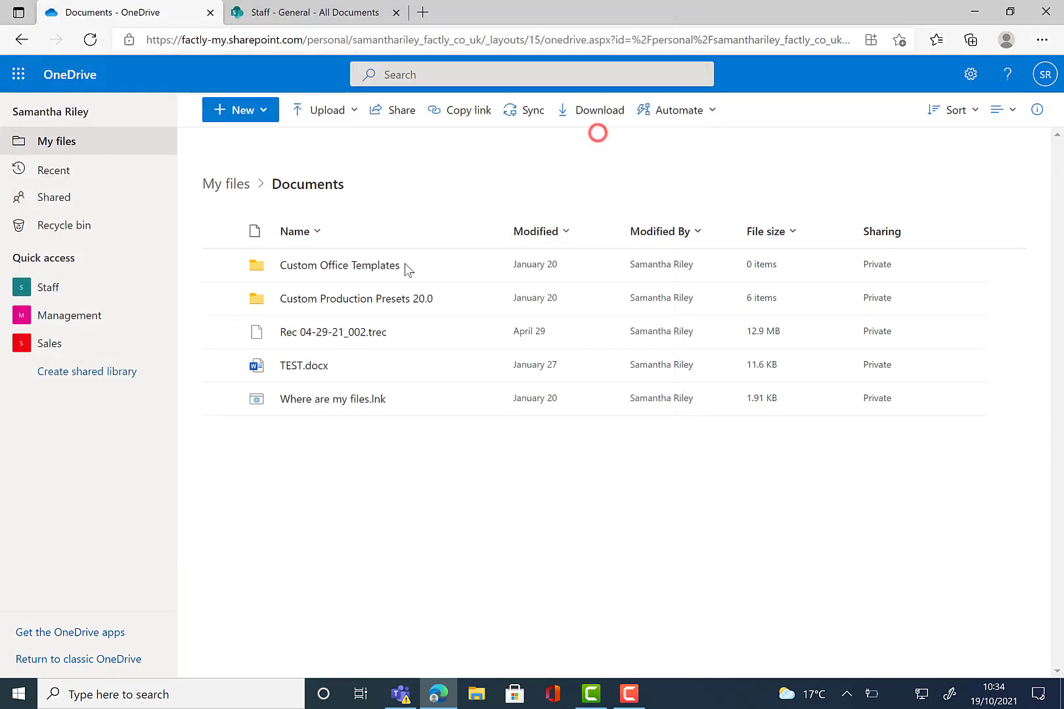
- Create a new Word document, Document.docx, then return to the Staff SharePoint library
left_click(351, 111)
left_click(346, 111)
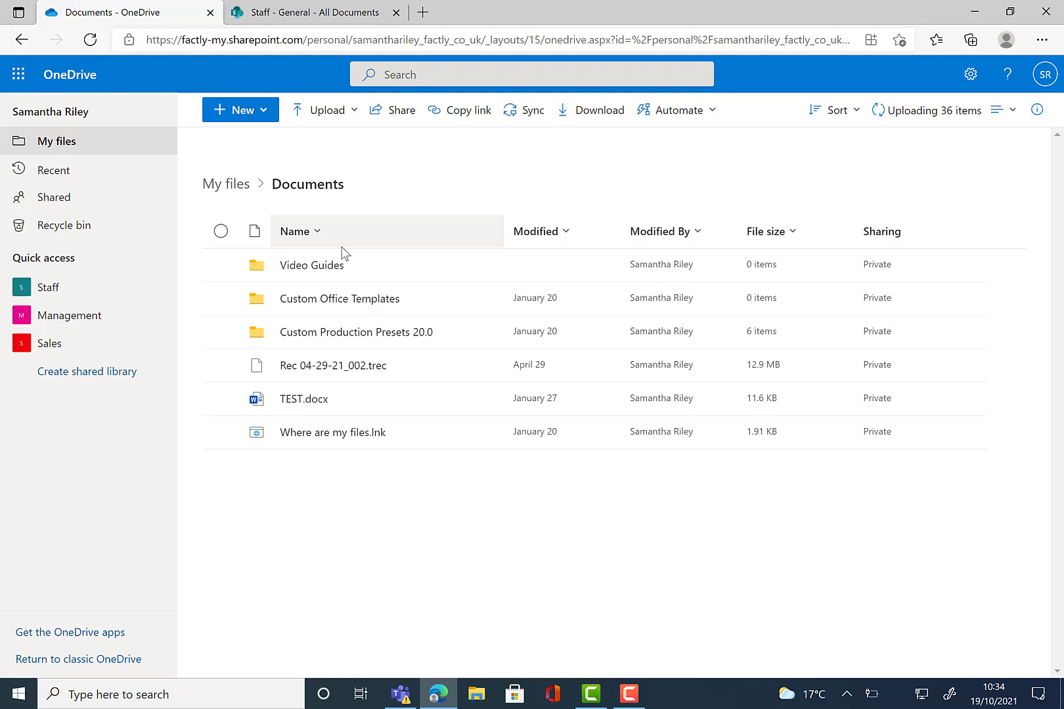
left_click(263, 111)
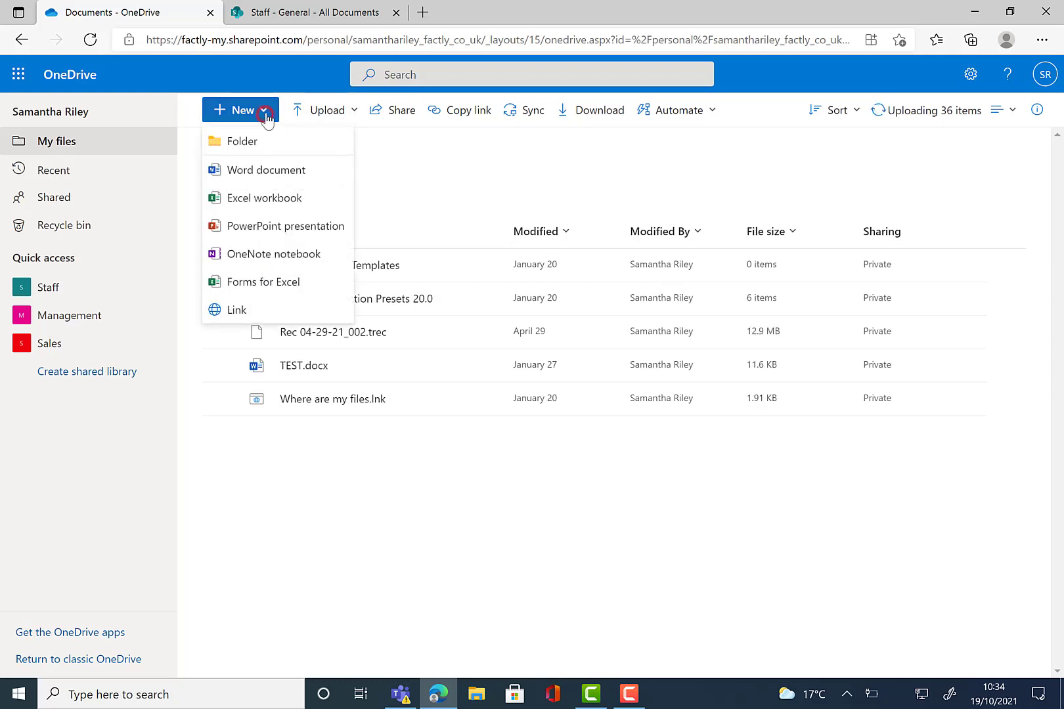
left_click(271, 171)
left_click(159, 12)
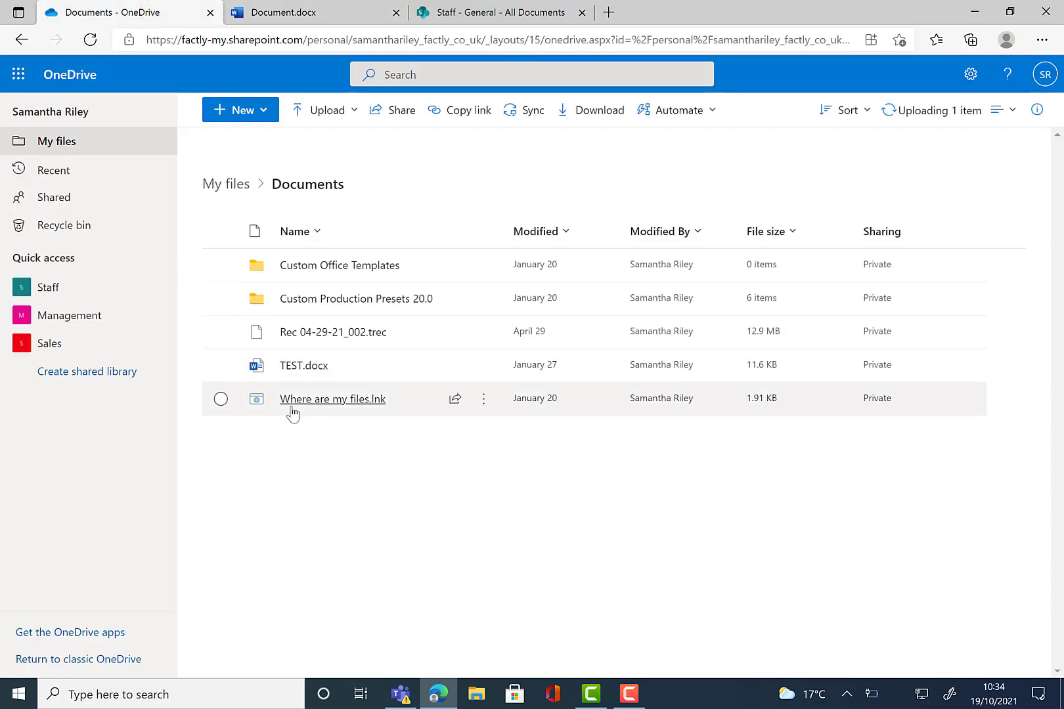
left_click(499, 12)
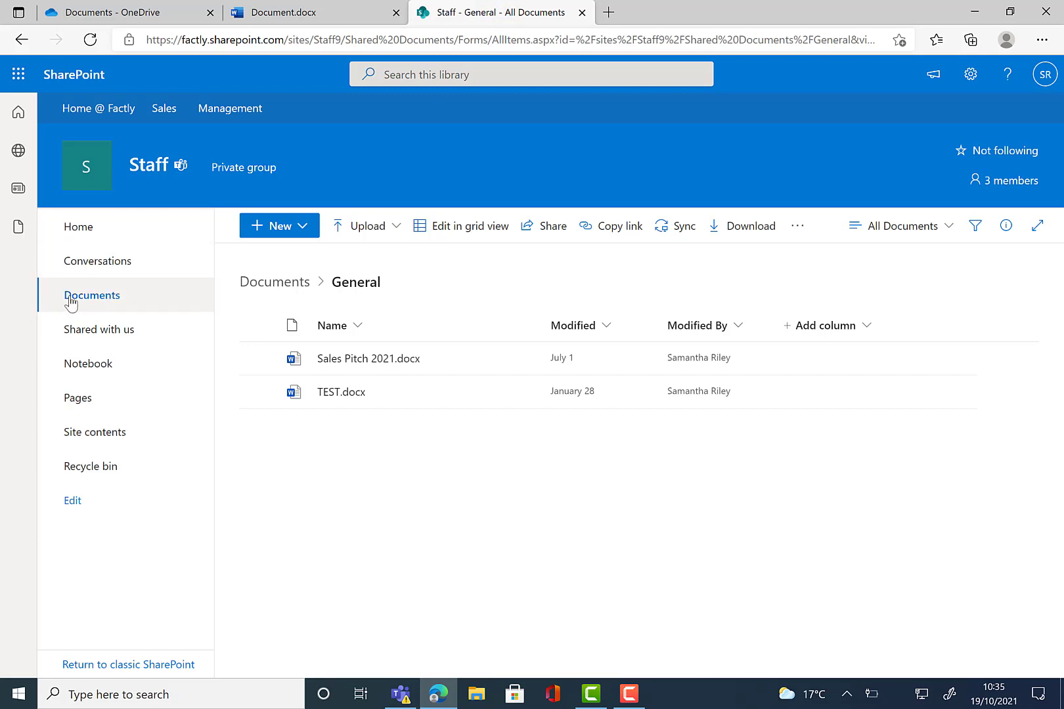
left_click(129, 297)
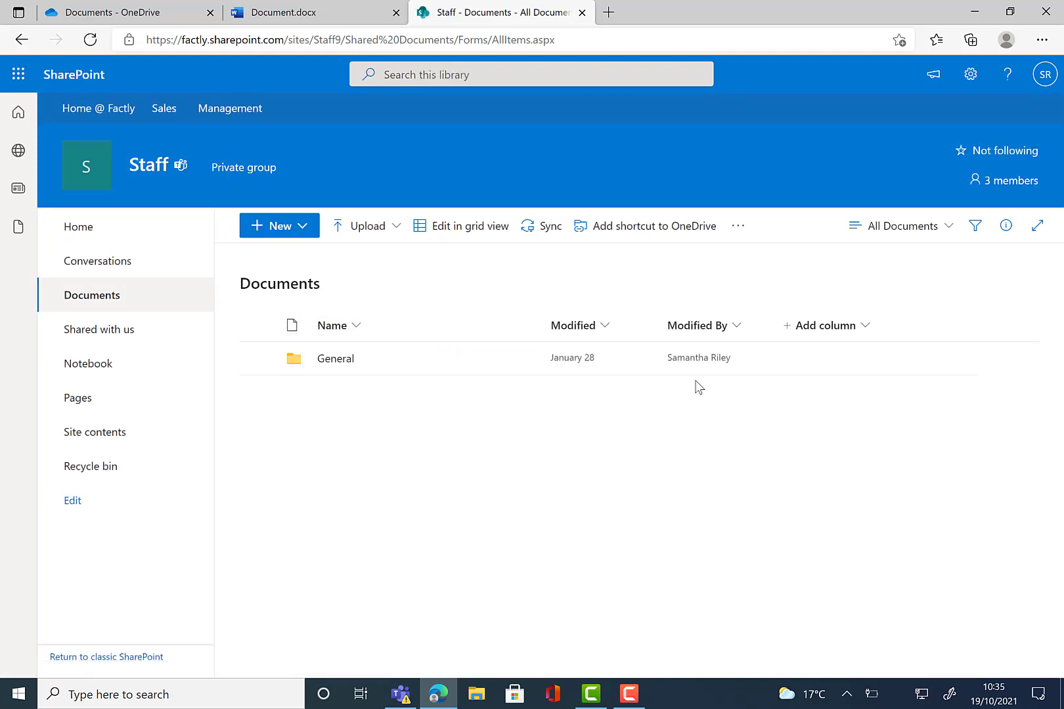
left_click(68, 240)
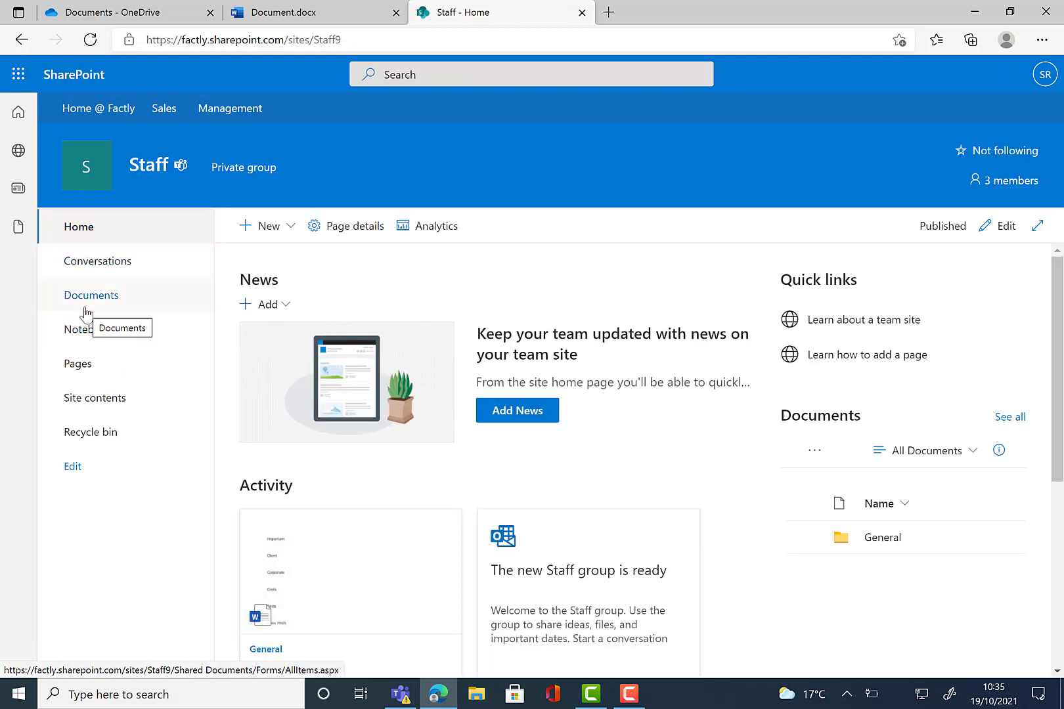
left_click(85, 312)
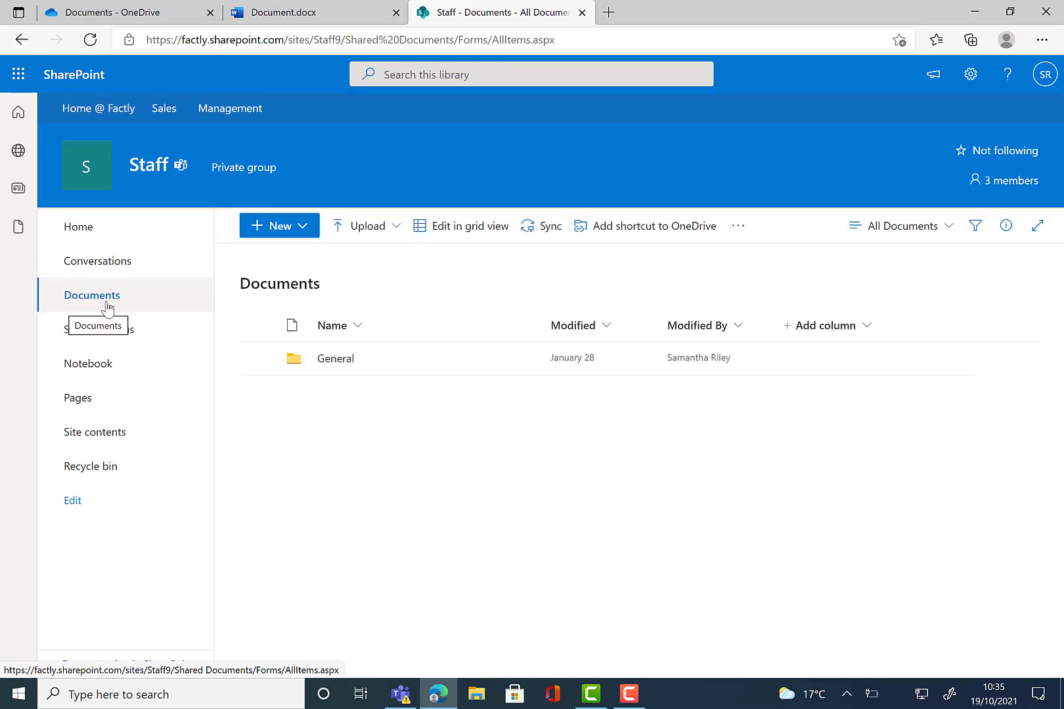
double_click(364, 362)
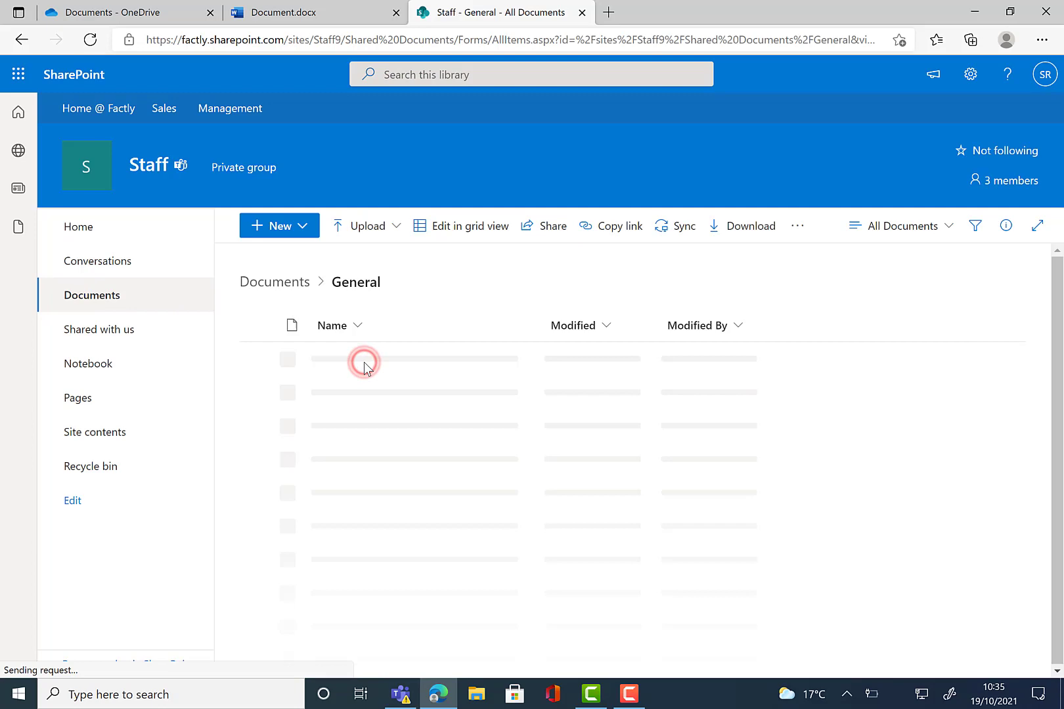